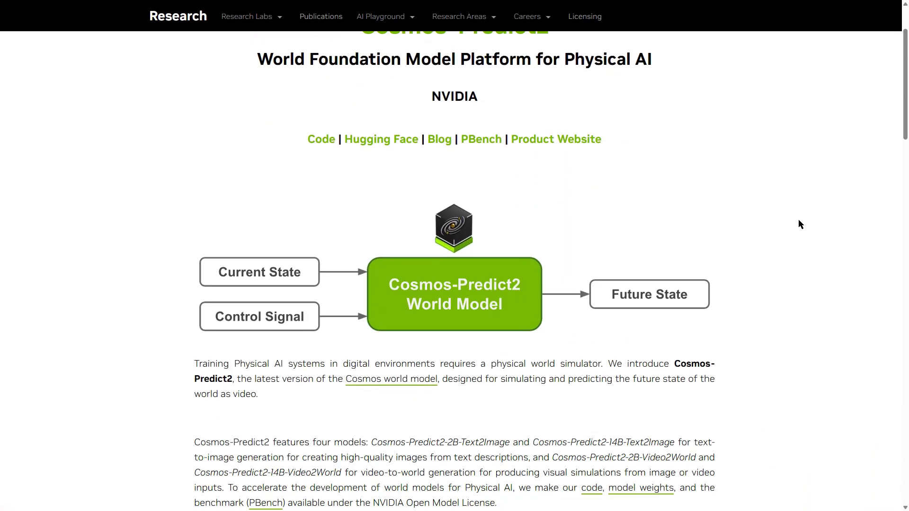
scroll(796, 227, down, 10)
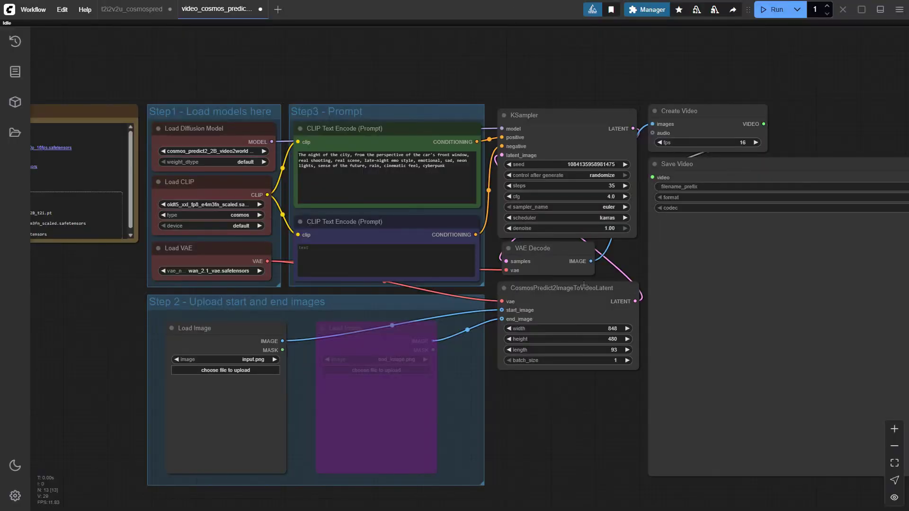
Pan and zoom the workflow graph to bring the start image area into view.
drag(589, 433, 569, 422)
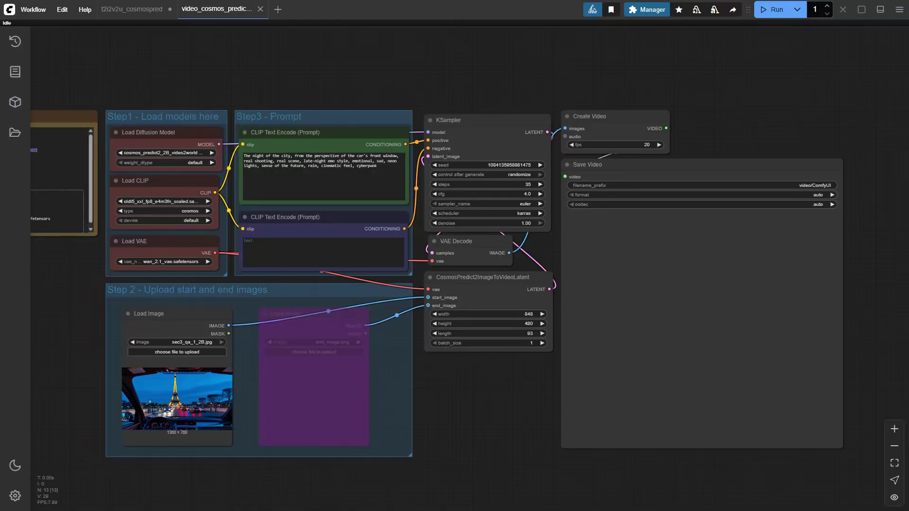
scroll(520, 416, left, 2)
scroll(378, 397, up, 3)
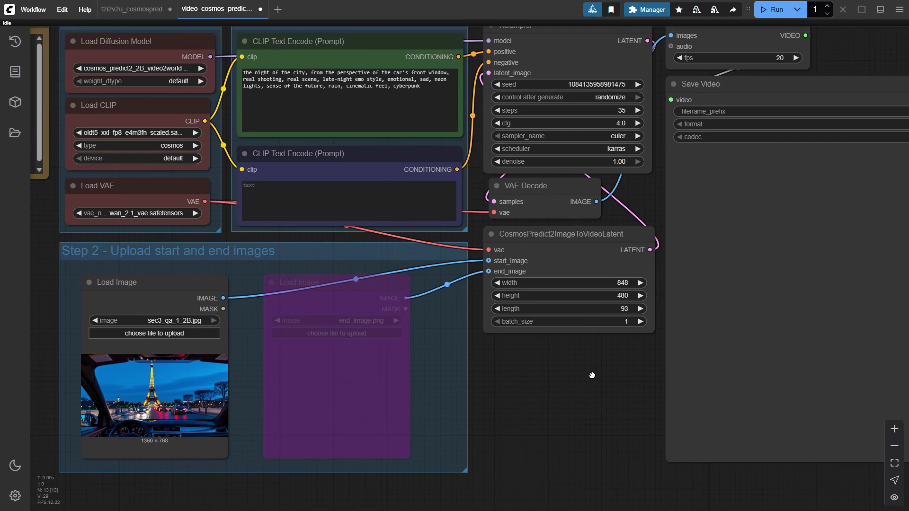
drag(593, 375, 610, 397)
scroll(184, 392, up, 4)
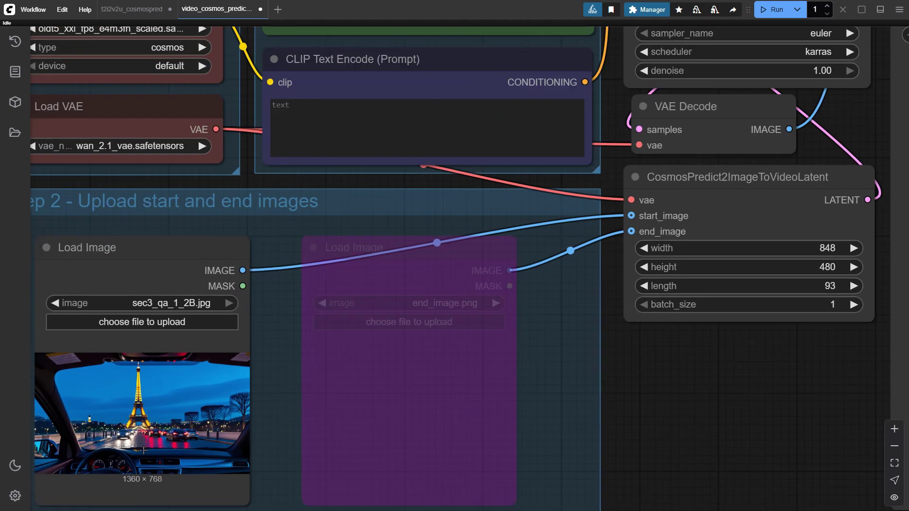
scroll(578, 232, up, 3)
scroll(466, 208, down, 2)
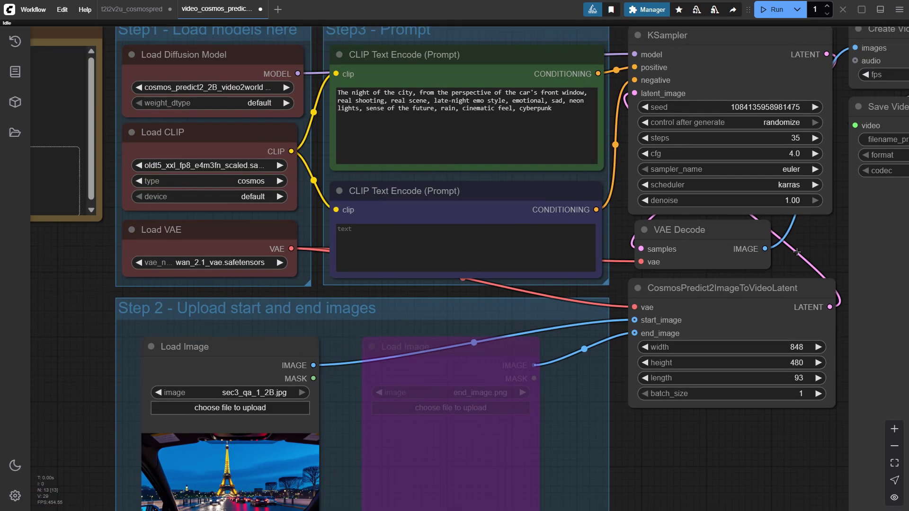
scroll(662, 341, up, 4)
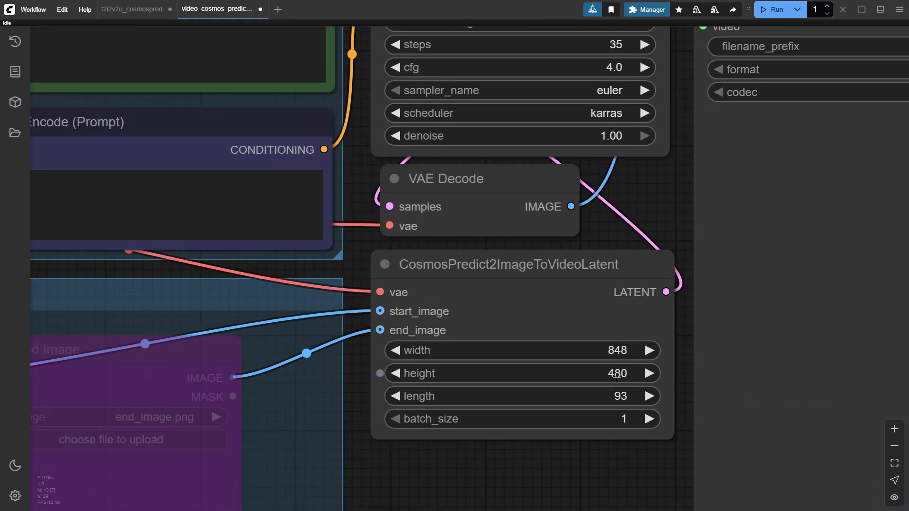
scroll(656, 284, down, 5)
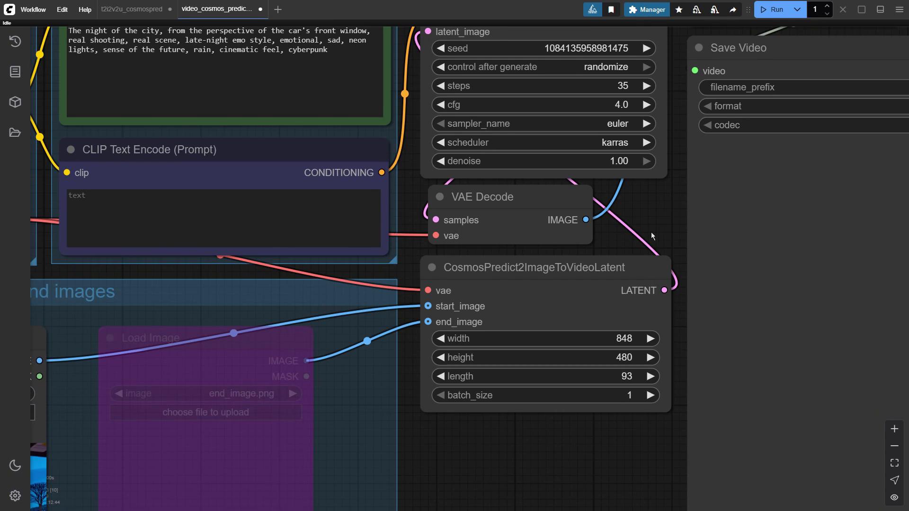
scroll(673, 189, up, 4)
scroll(708, 137, up, 3)
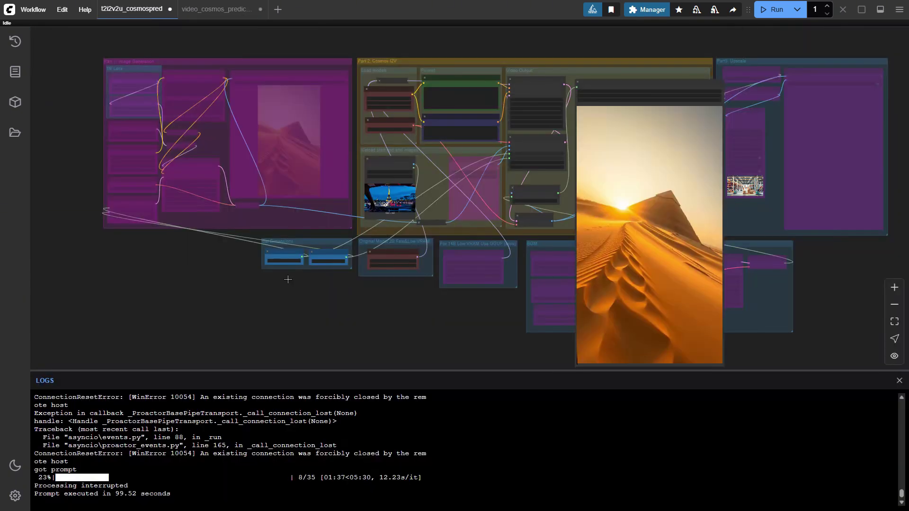
Check Set Dimensions and Load Image, then run the t2i2v2u_cosmospred workflow.
scroll(287, 280, up, 5)
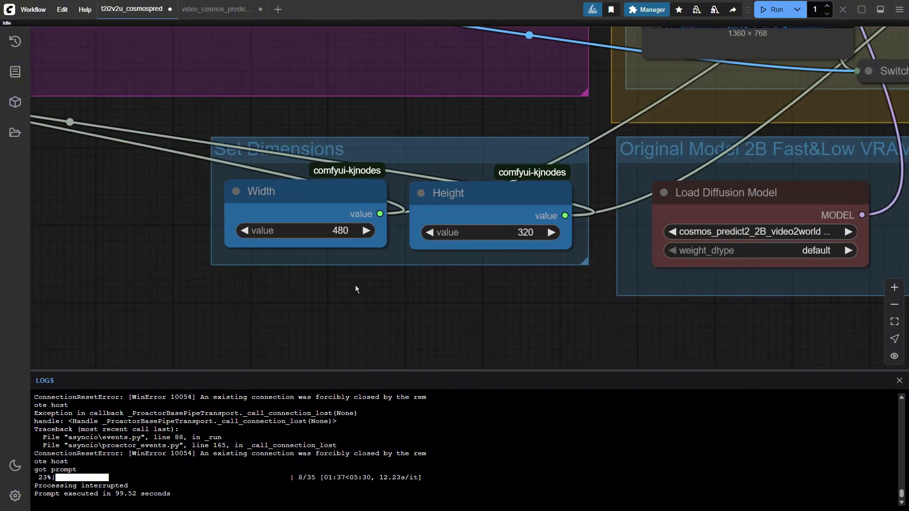
scroll(585, 301, down, 7)
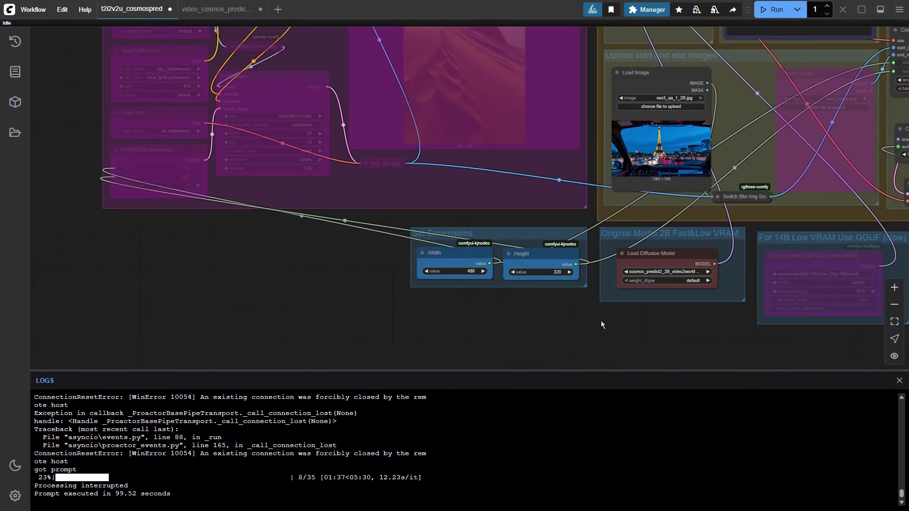
scroll(513, 164, up, 4)
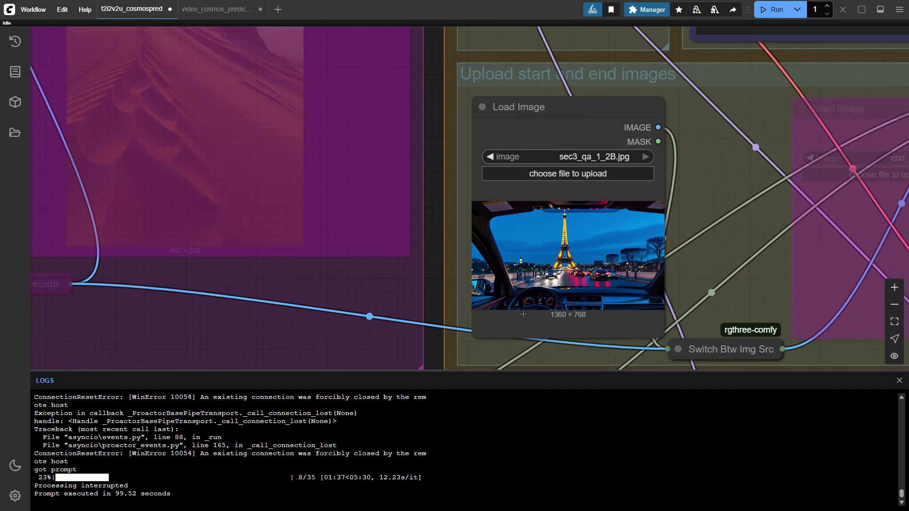
scroll(436, 109, up, 5)
scroll(435, 109, right, 4)
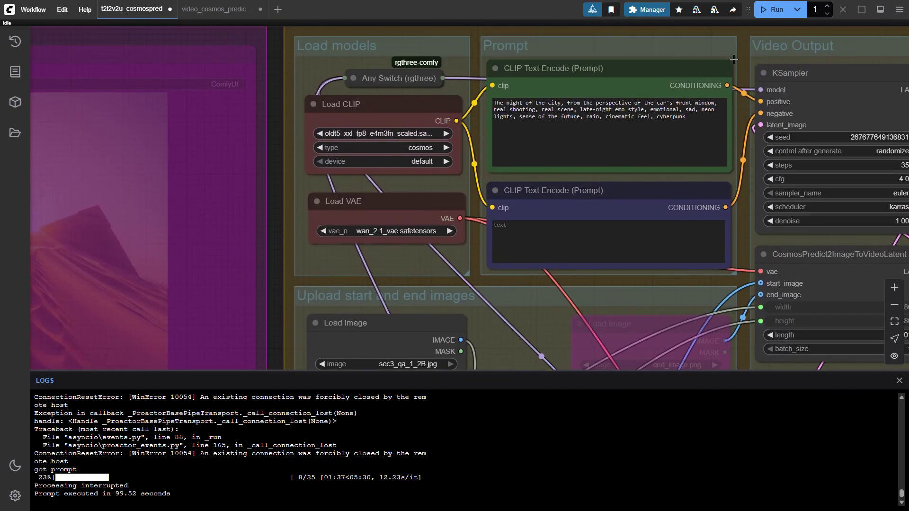
click(777, 11)
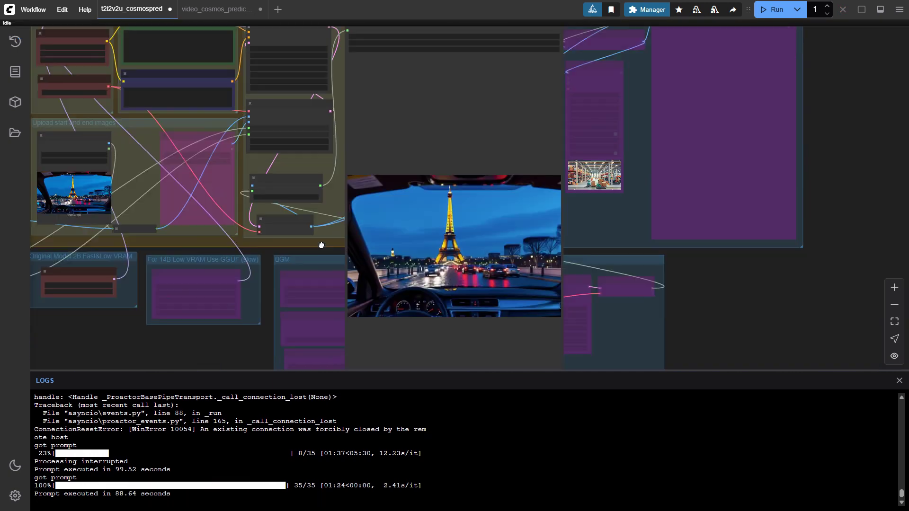
scroll(329, 321, down, 1)
scroll(474, 284, up, 2)
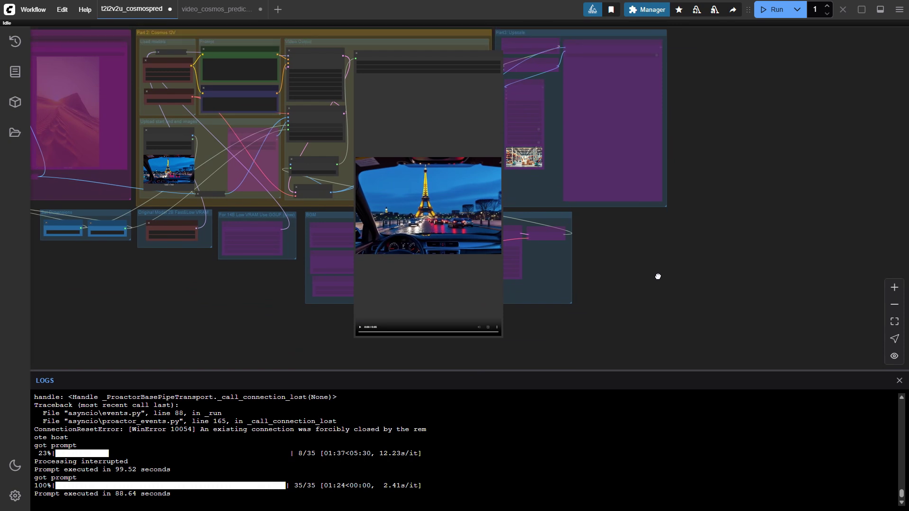
Play the Eiffel Tower video preview, then open the Cosmos-Predict2-14B-Video2World model page.
click(312, 339)
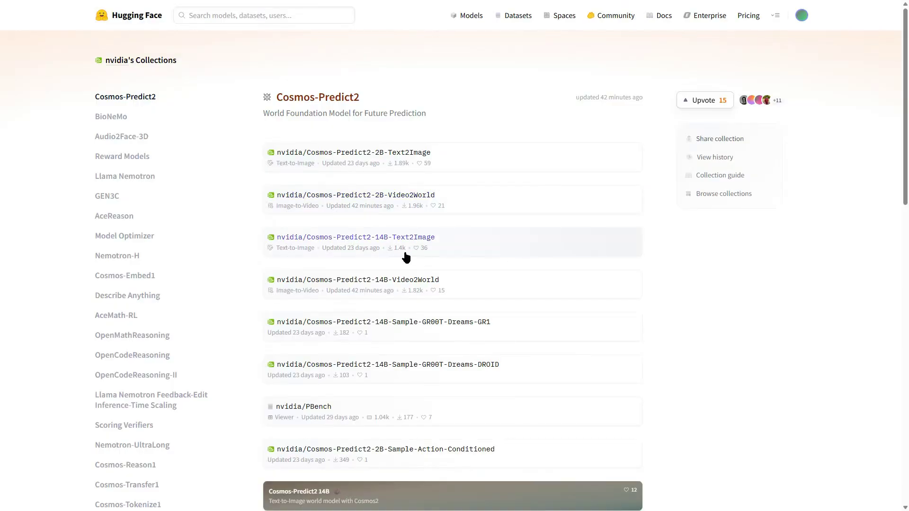
click(406, 256)
scroll(430, 252, down, 10)
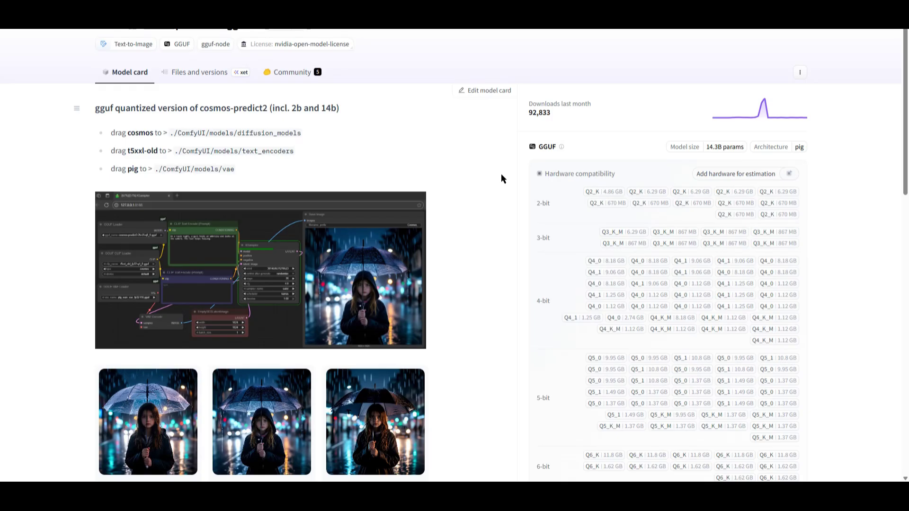
Show the Files and versions list of the gguf quantized cosmos-predict2 repository.
click(304, 71)
scroll(662, 238, down, 5)
scroll(672, 121, up, 5)
click(234, 94)
scroll(51, 294, down, 3)
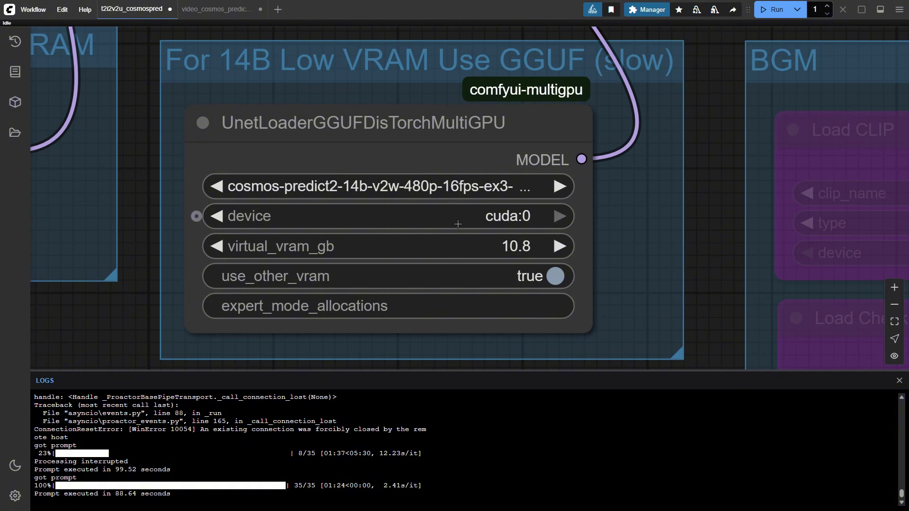
List the loader's unet_name models and show the three cosmos-predict2-14b GGUF files in models/unet.
click(441, 190)
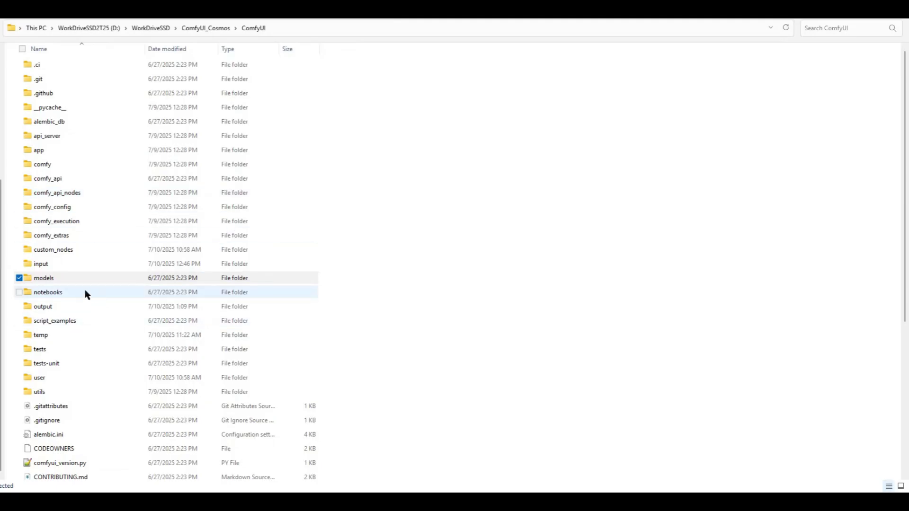
double_click(60, 279)
double_click(58, 263)
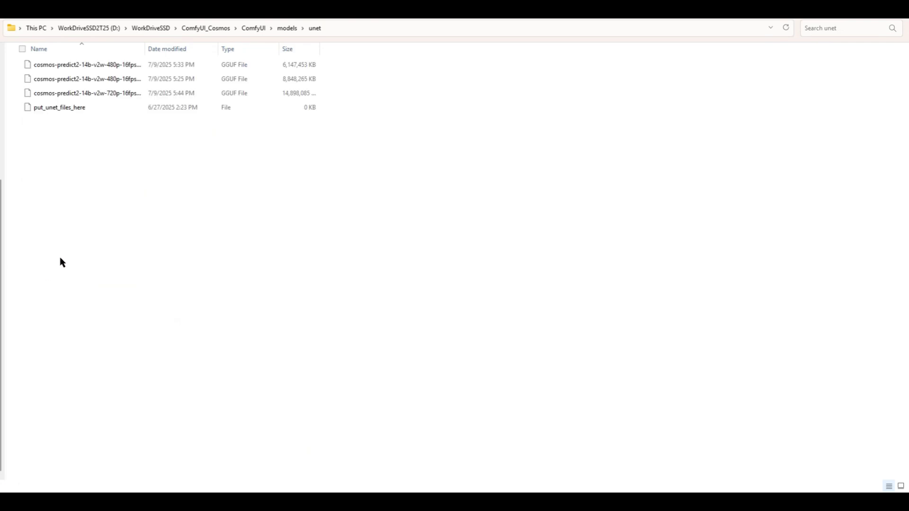
drag(147, 50, 256, 49)
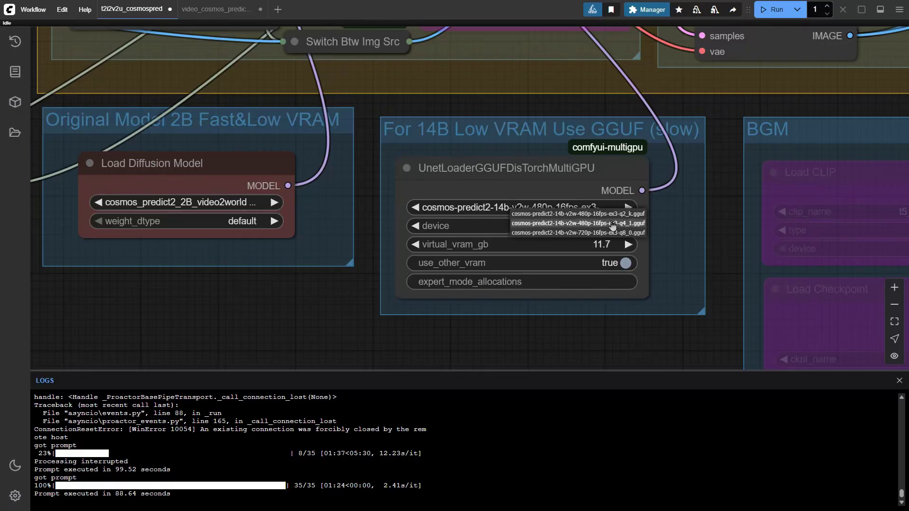
Bypass the 2B Load Diffusion Model node with Ctrl+B.
click(262, 158)
key(ctrl+b)
scroll(262, 158, down, 5)
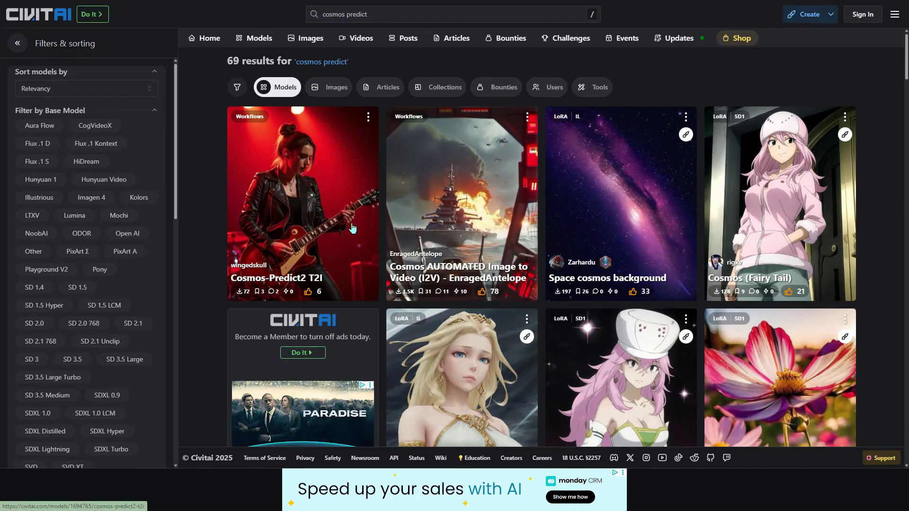
scroll(403, 251, down, 15)
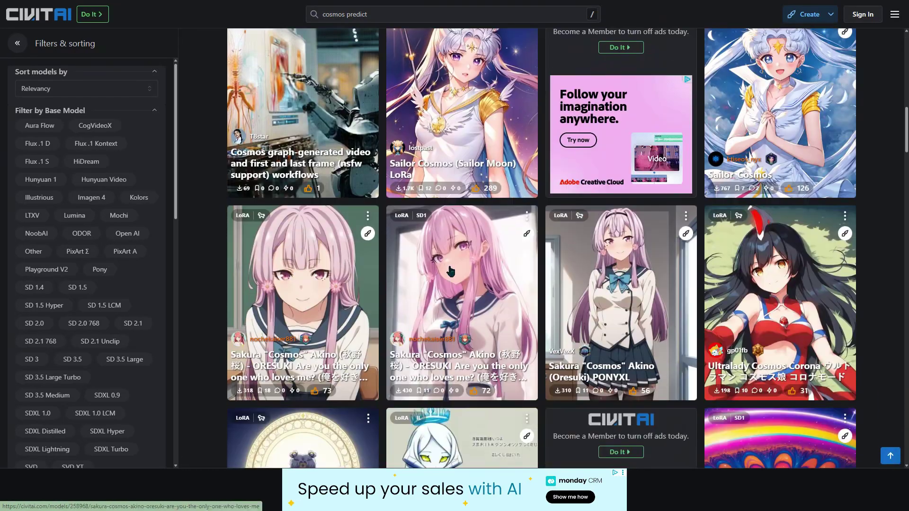
scroll(450, 270, down, 4)
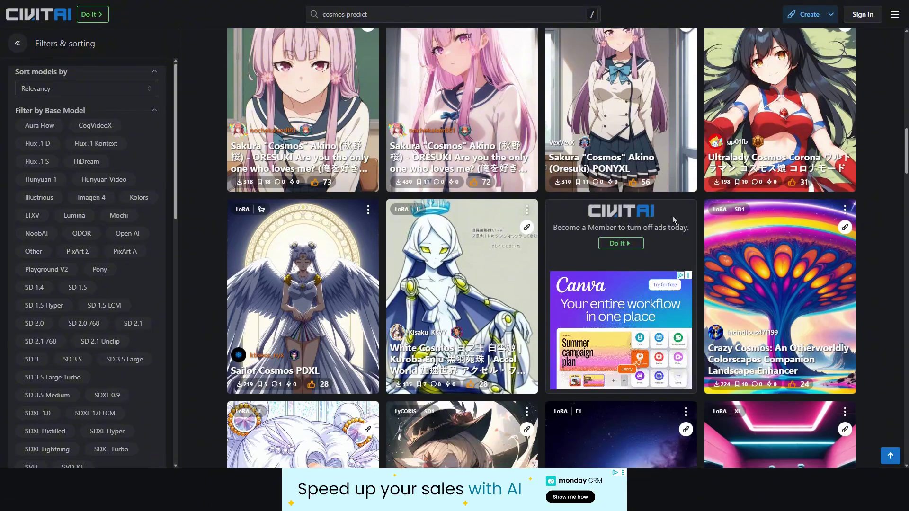
scroll(619, 243, down, 8)
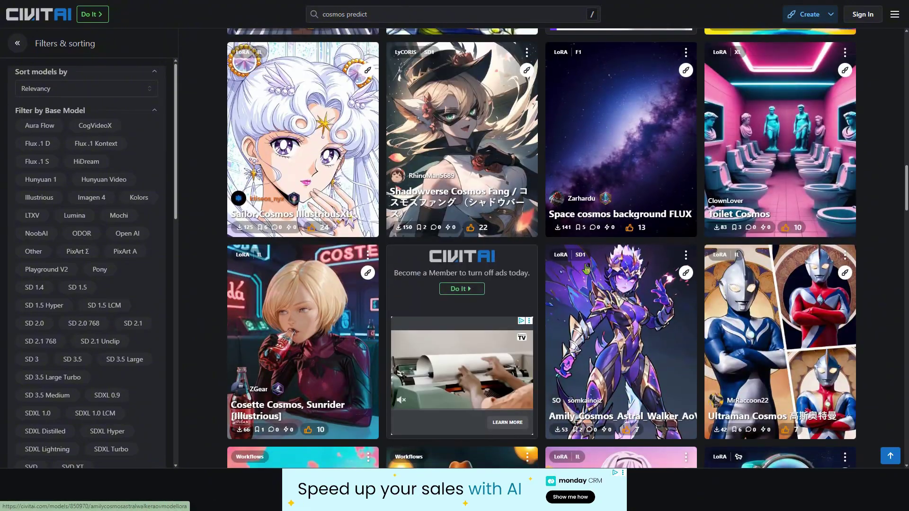
scroll(586, 268, down, 5)
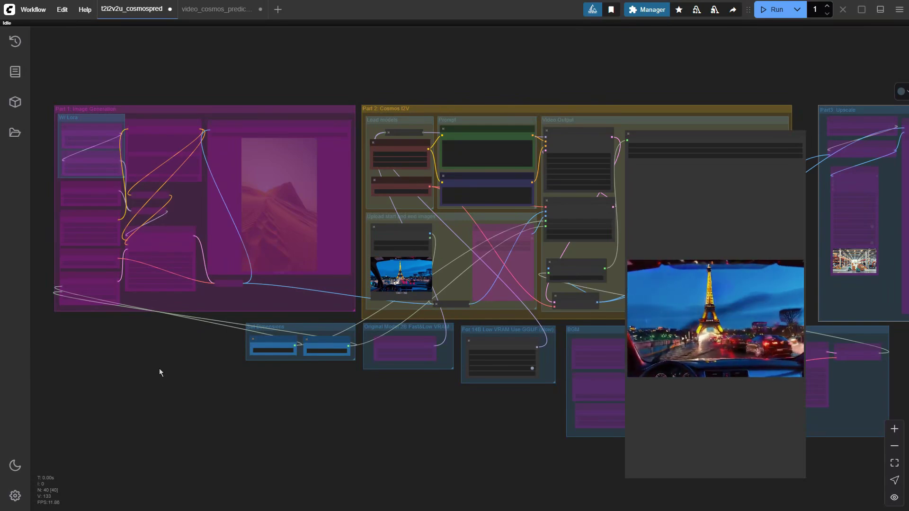
drag(160, 372, 294, 365)
scroll(236, 232, up, 4)
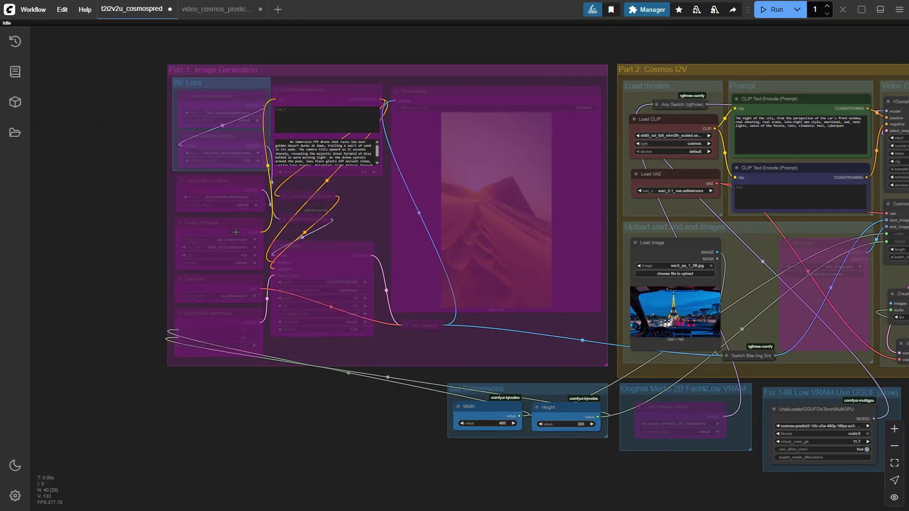
right_click(376, 76)
click(466, 181)
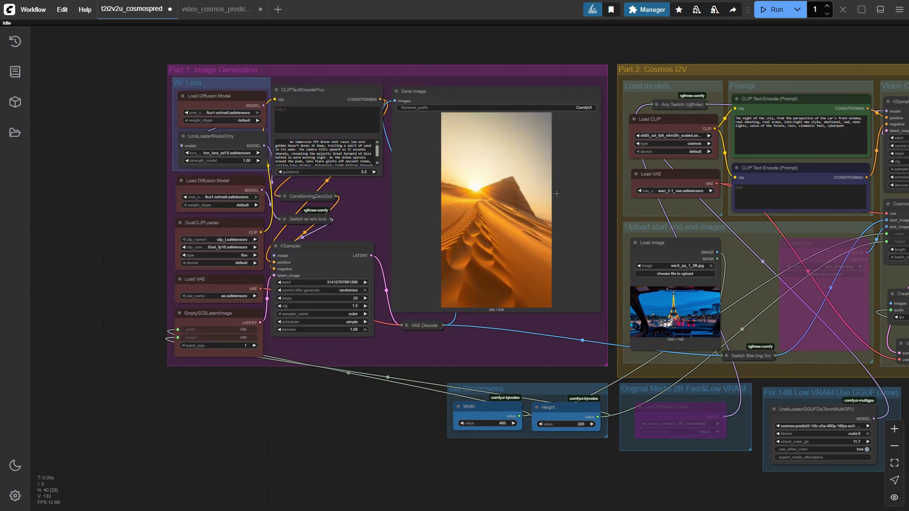
click(650, 223)
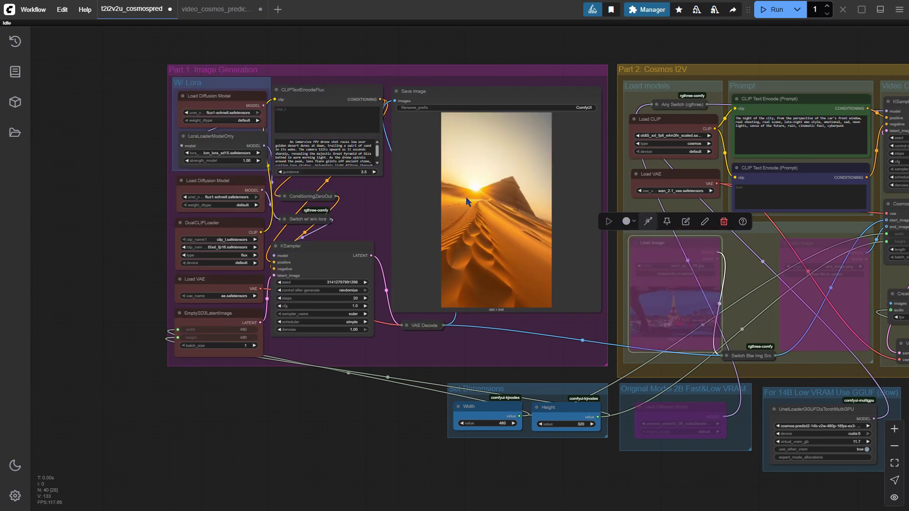
scroll(250, 178, up, 6)
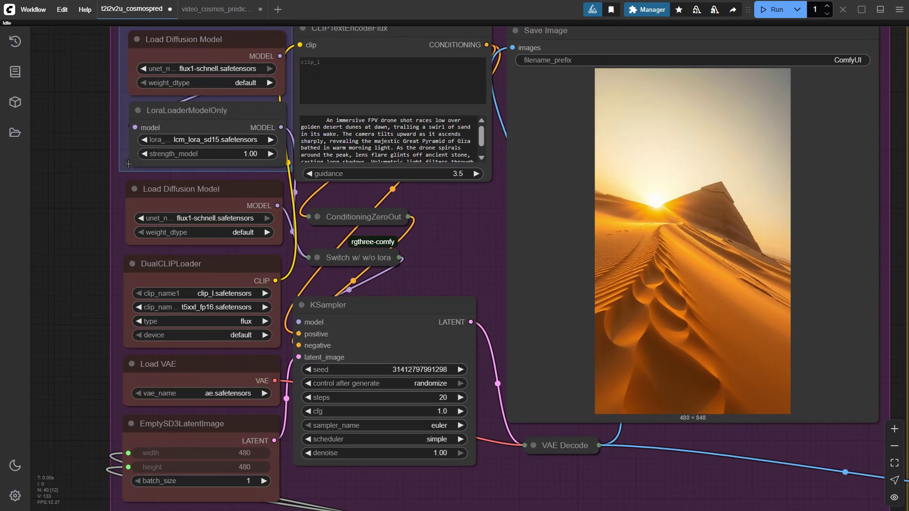
drag(98, 181, 93, 230)
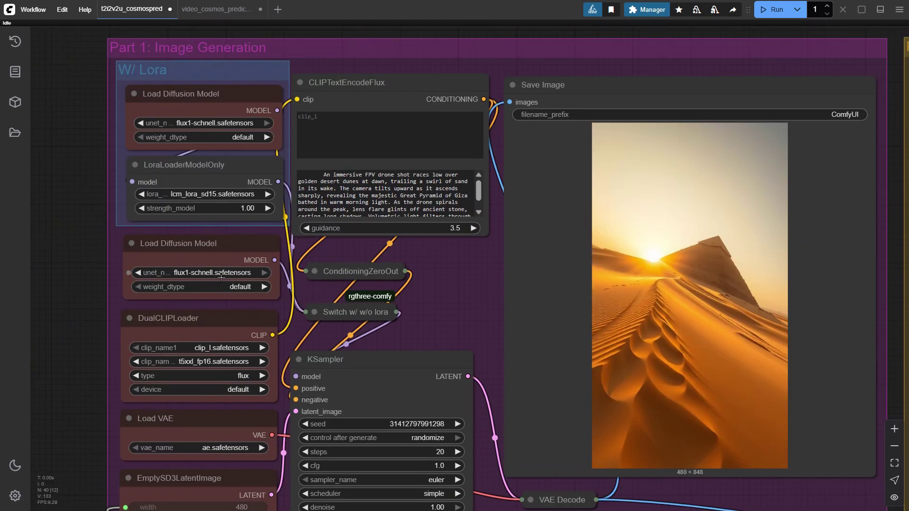
scroll(200, 95, up, 4)
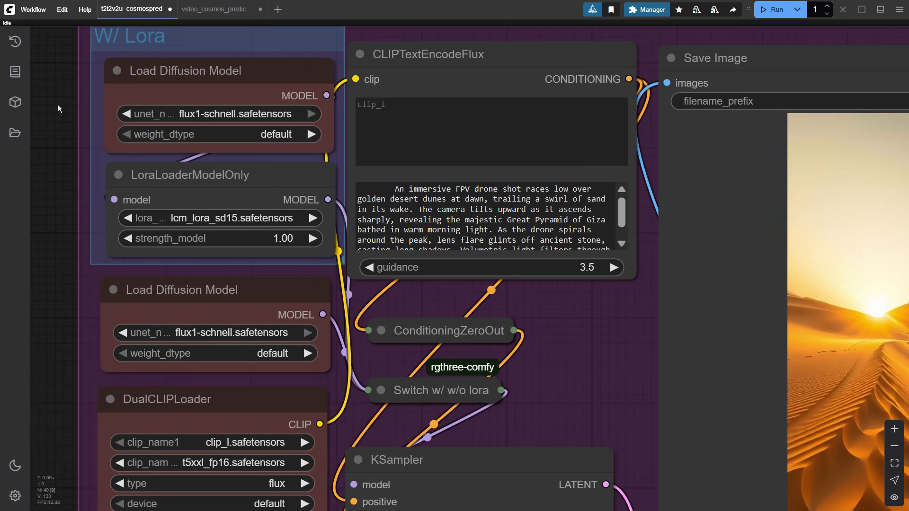
drag(57, 105, 74, 174)
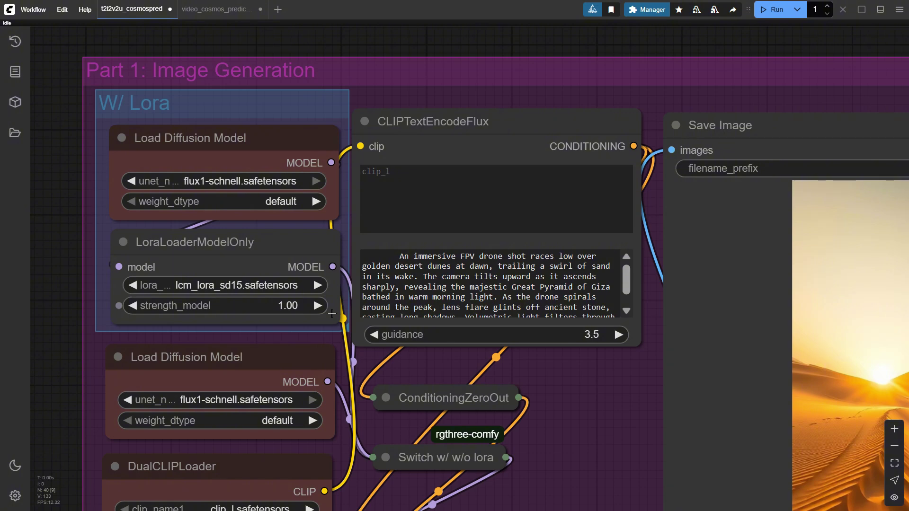
scroll(332, 314, down, 6)
drag(220, 402, 155, 361)
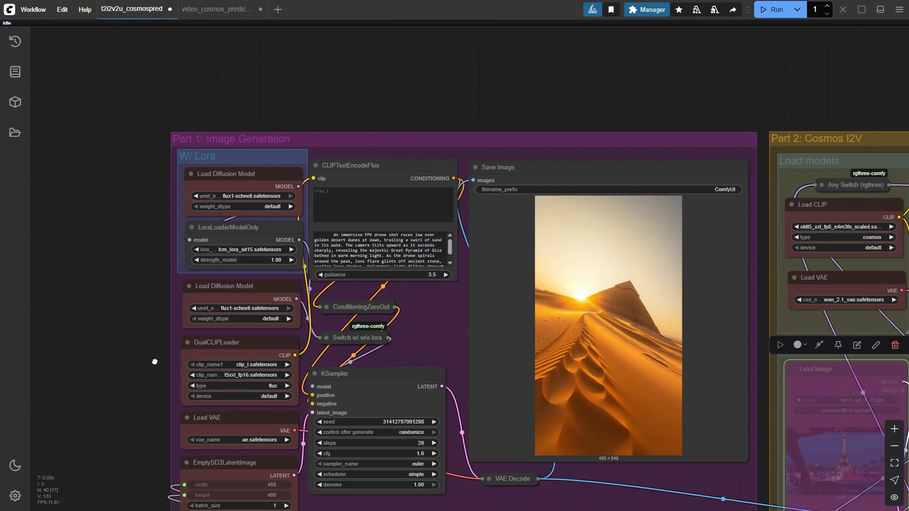
scroll(155, 361, down, 5)
drag(614, 211, 269, 147)
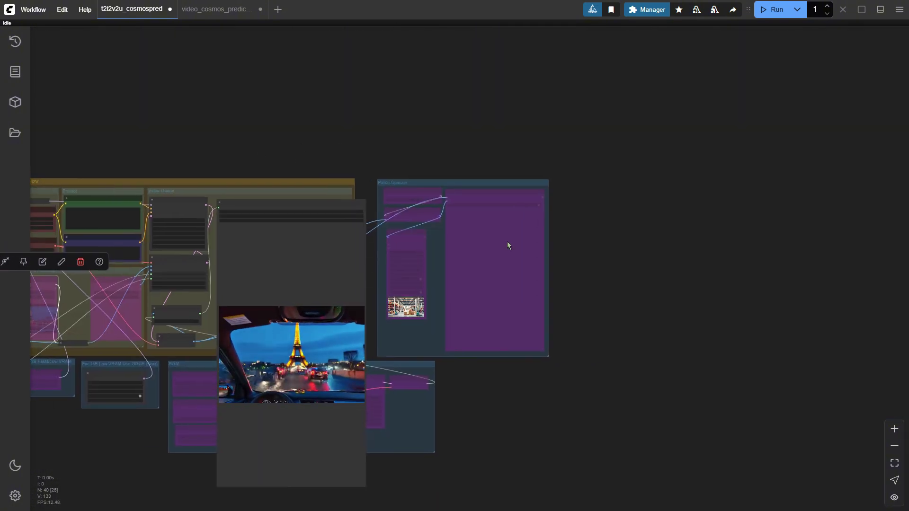
Set every node in the Part3: Upscale group to Always.
scroll(566, 260, up, 6)
drag(567, 260, 709, 289)
drag(712, 291, 860, 287)
right_click(416, 196)
click(468, 300)
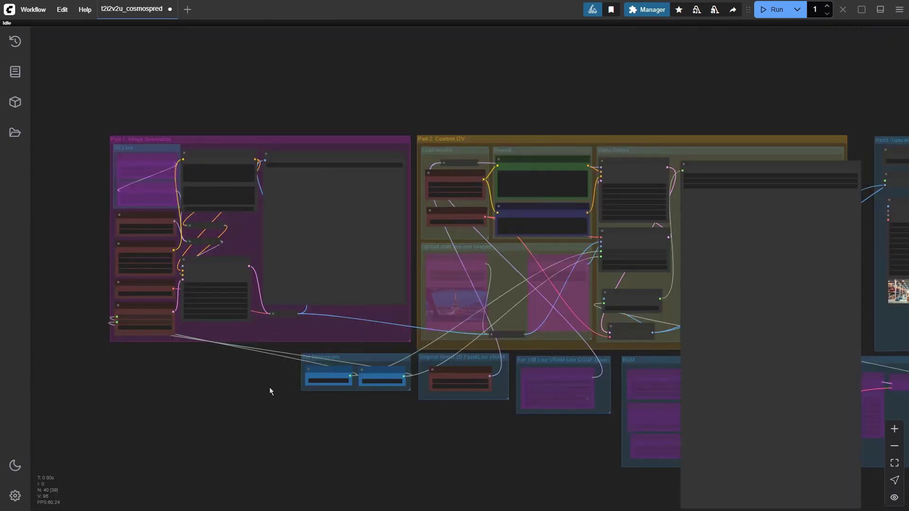
scroll(361, 420, up, 6)
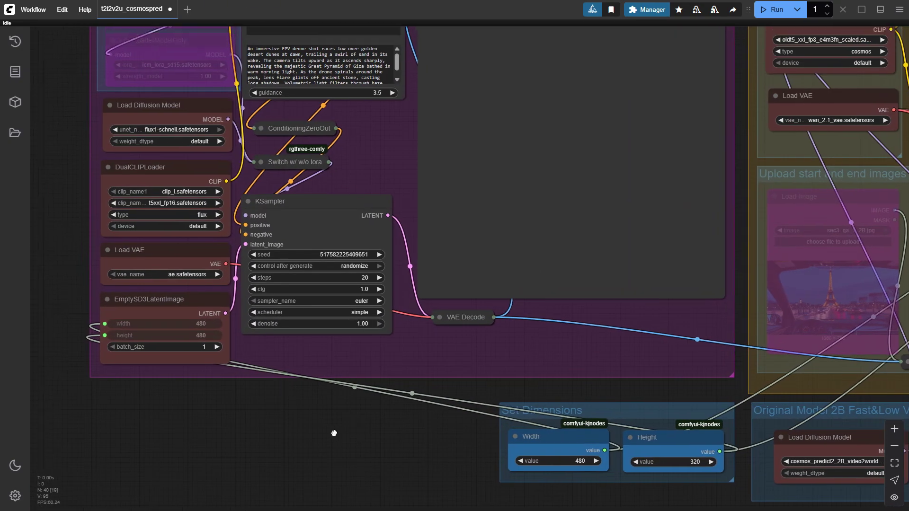
Show the LOGS panel with Ctrl+` to follow the run.
drag(334, 433, 328, 476)
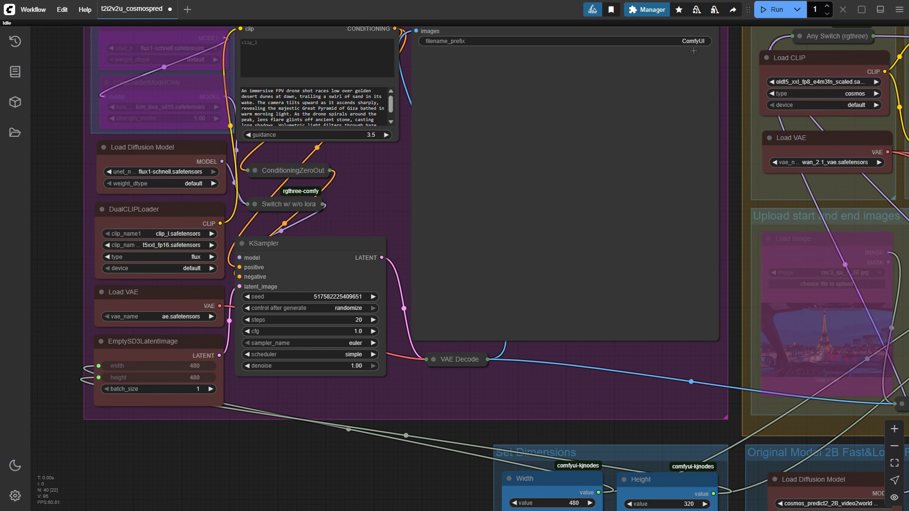
key(ctrl+grave)
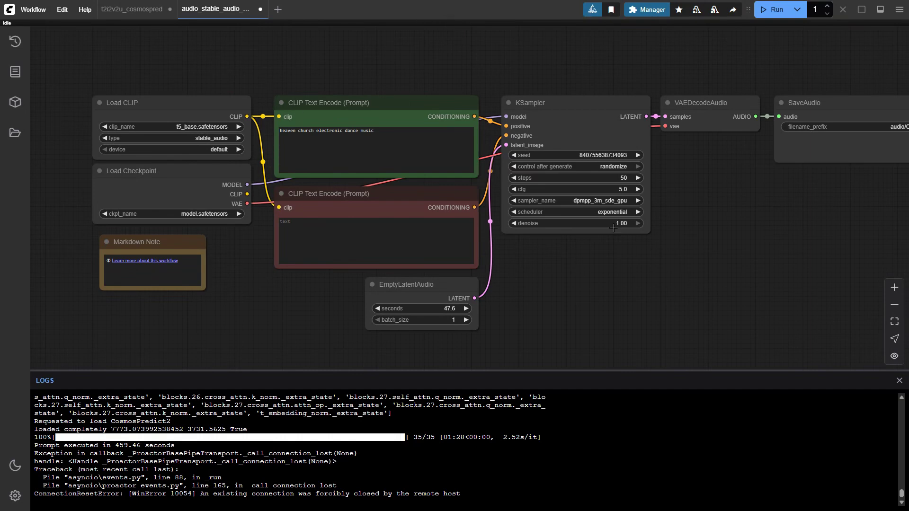
In the t2i2v2u_cosmospred tab, set the BGM group's nodes to Always and view the groups above.
click(131, 11)
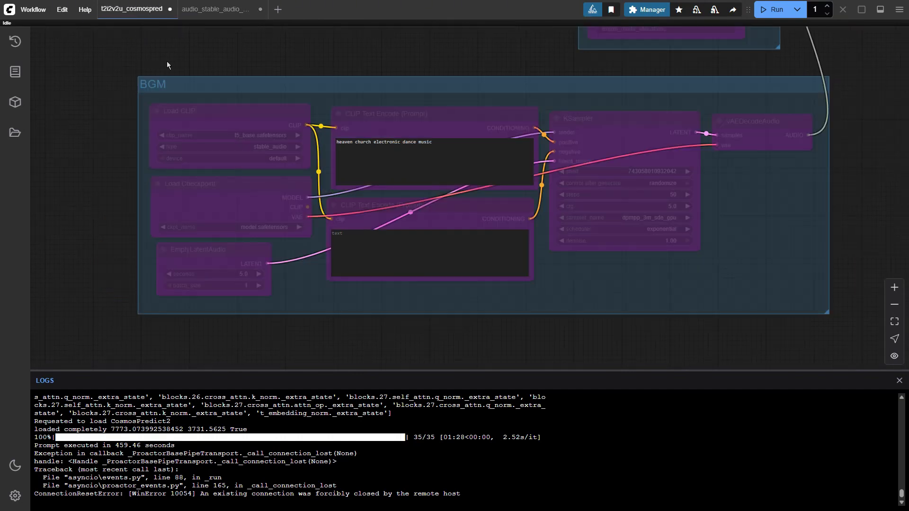
right_click(321, 108)
click(370, 207)
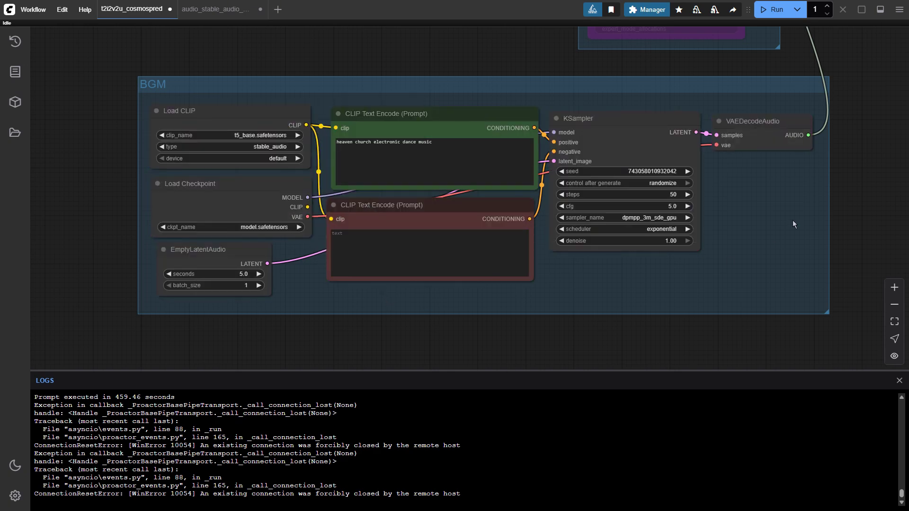
drag(793, 220, 649, 264)
scroll(784, 216, up, 5)
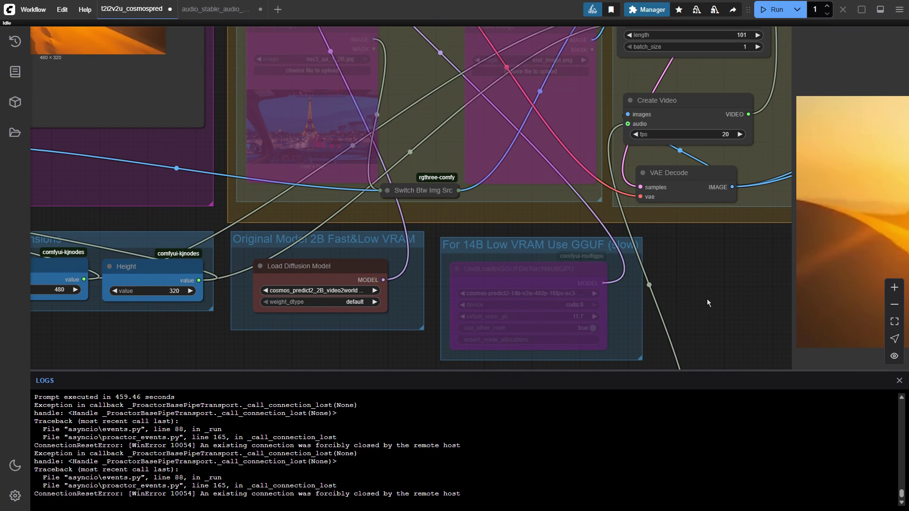
scroll(698, 215, down, 8)
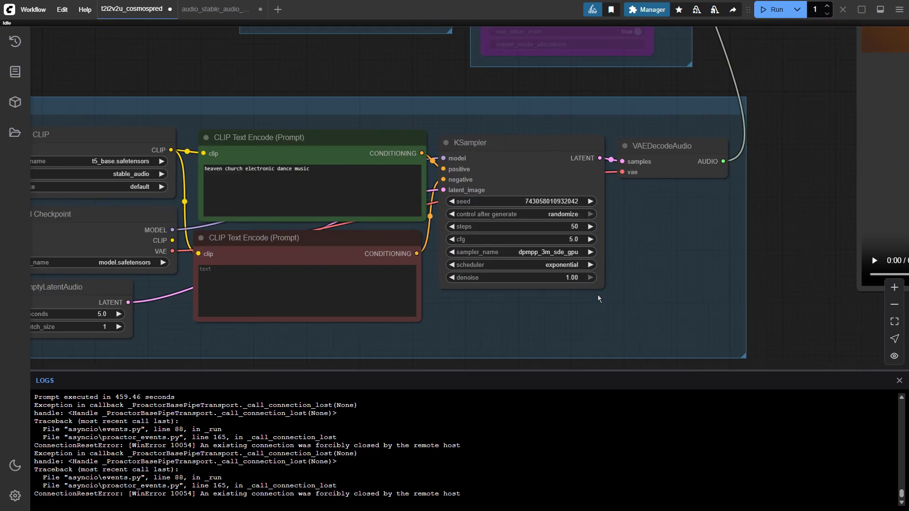
scroll(193, 294, left, 3)
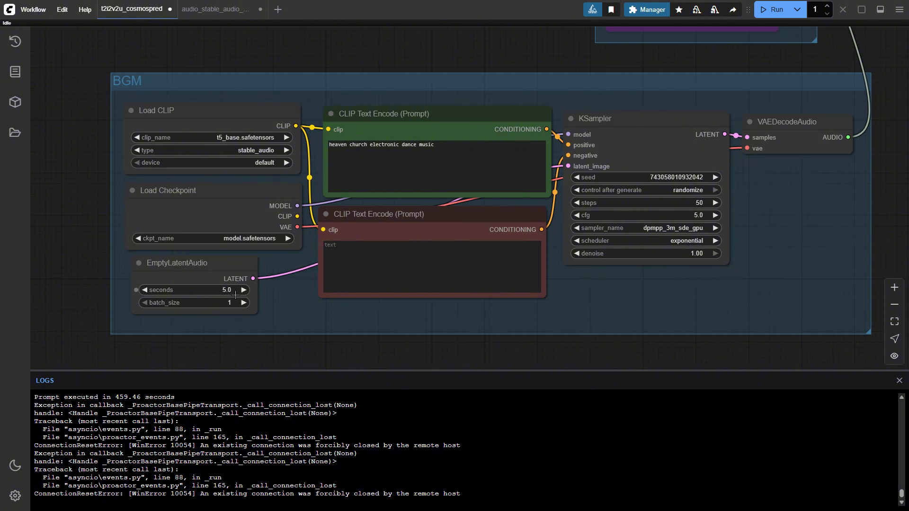
scroll(244, 301, up, 3)
scroll(356, 191, down, 4)
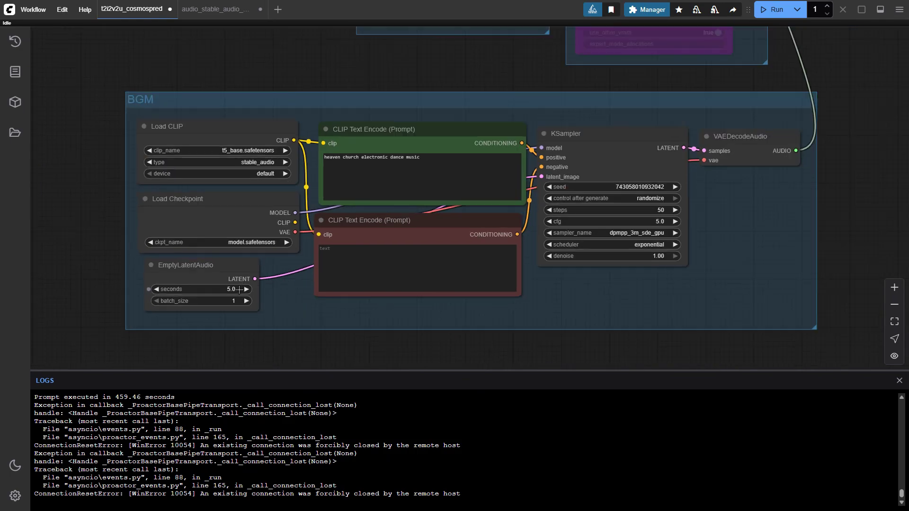
scroll(356, 191, up, 8)
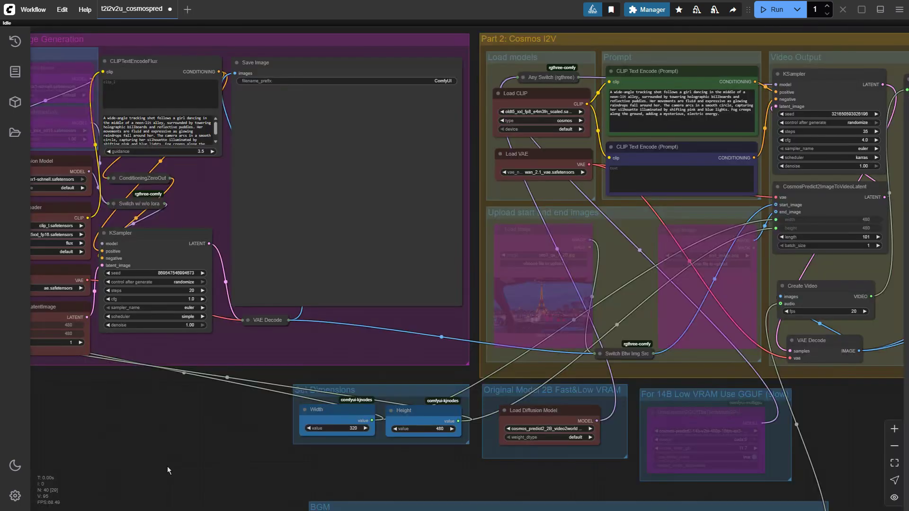
Check the Set Dimensions, Part 1 and Part 2 groups to confirm both prompts describe the neon-lit alley dancer.
drag(186, 408, 335, 408)
scroll(339, 409, up, 8)
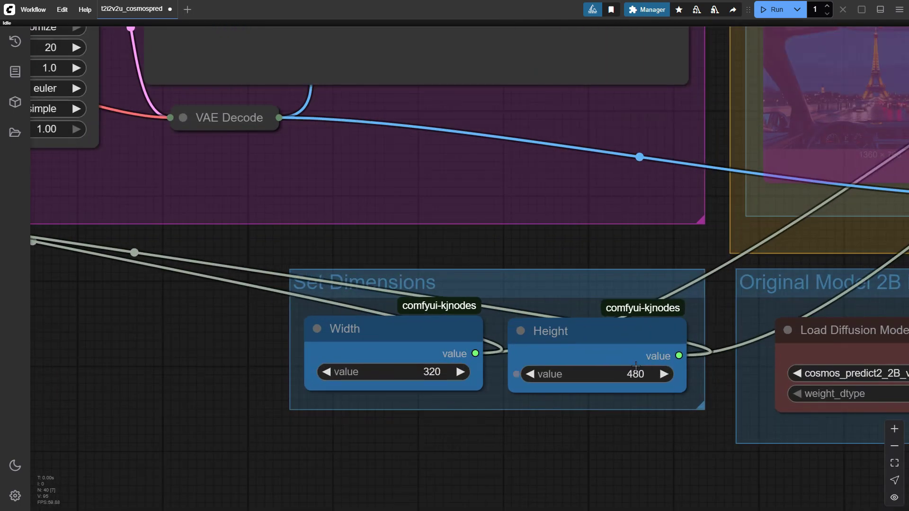
scroll(636, 366, down, 6)
scroll(388, 145, up, 4)
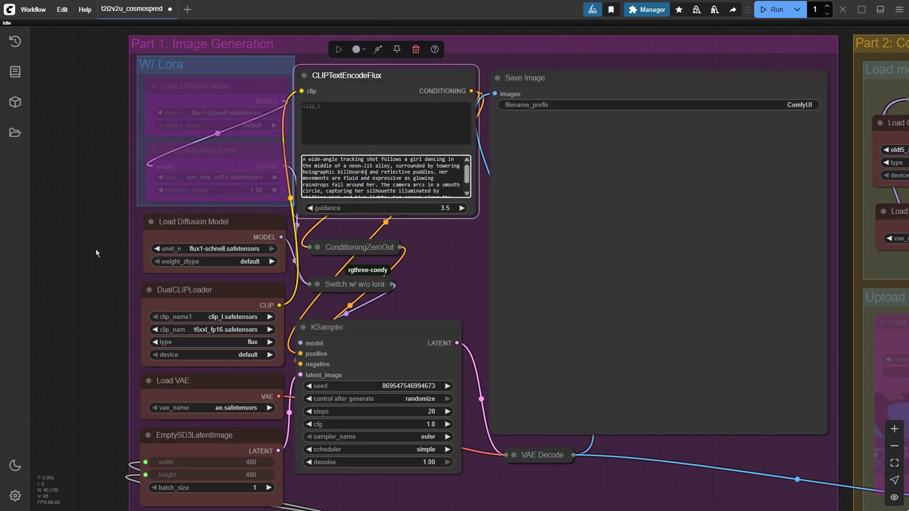
drag(96, 253, 77, 272)
drag(779, 45, 528, 65)
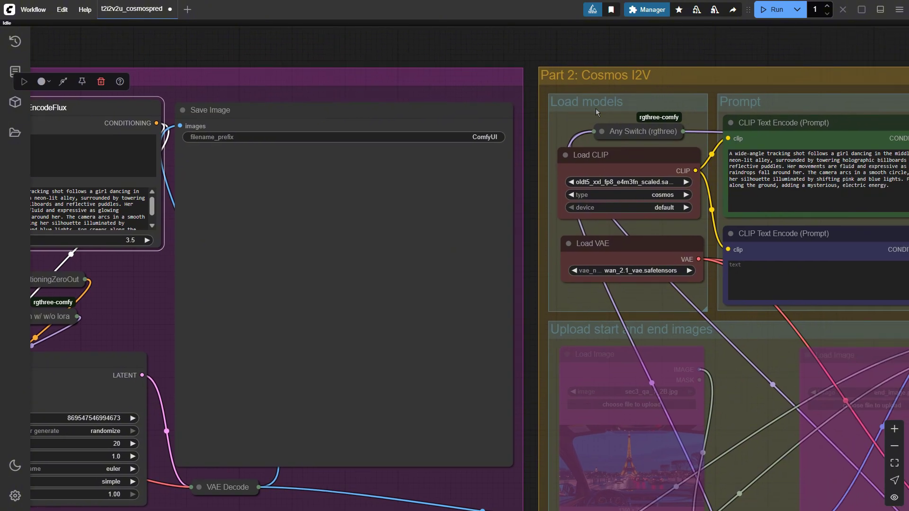
drag(839, 82, 654, 82)
scroll(567, 193, up, 4)
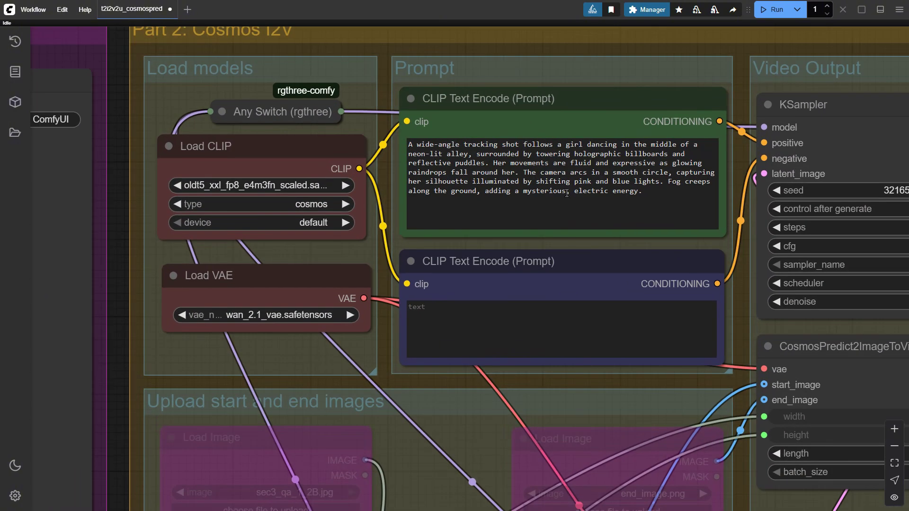
scroll(551, 199, down, 3)
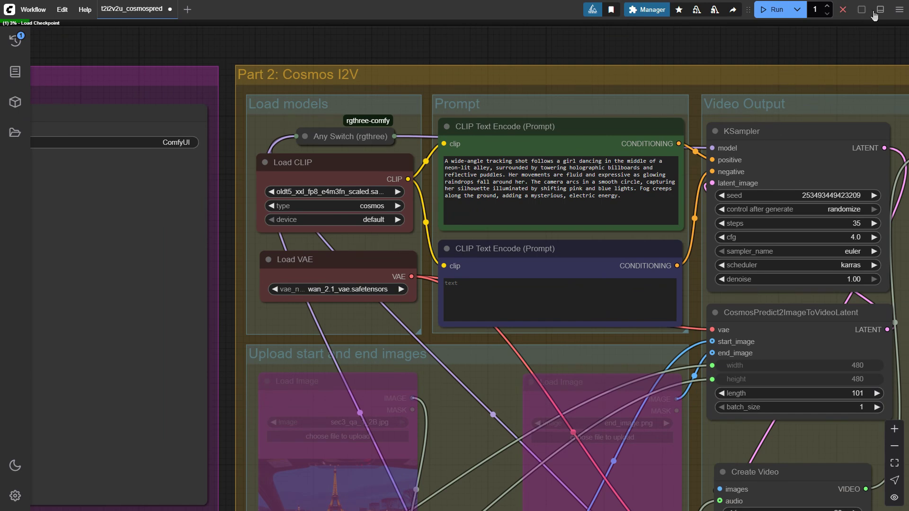
Show the execution log and watch Part 1 until the neon rainy-street dancing video finishes.
click(875, 11)
scroll(265, 312, down, 5)
drag(254, 324, 573, 198)
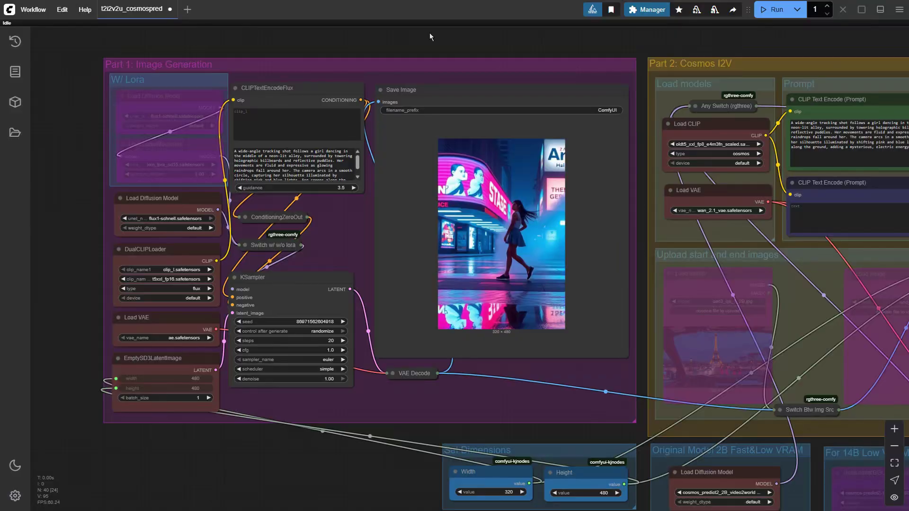
Select the Part 2 video prompt text for replacement, then view the BGM group's 5.0-second music prompt.
scroll(291, 165, up, 3)
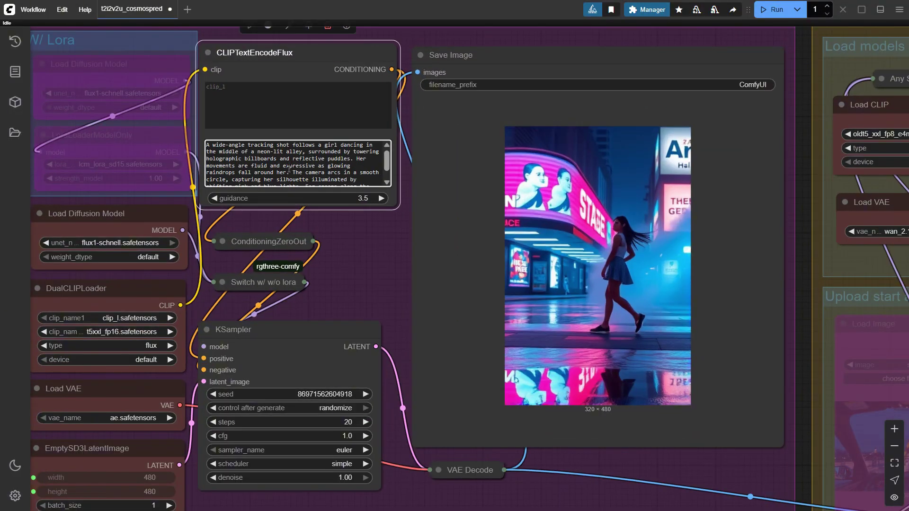
scroll(533, 157, down, 5)
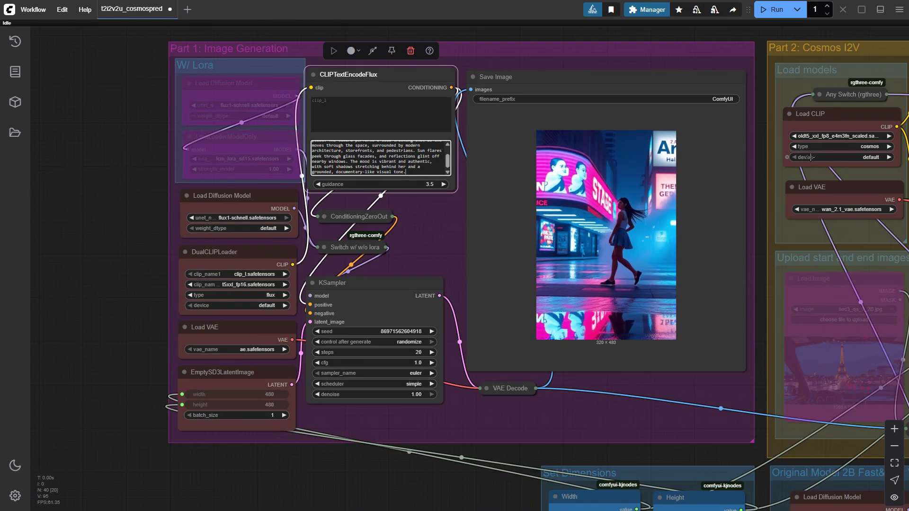
scroll(762, 152, up, 4)
drag(710, 136, 709, 144)
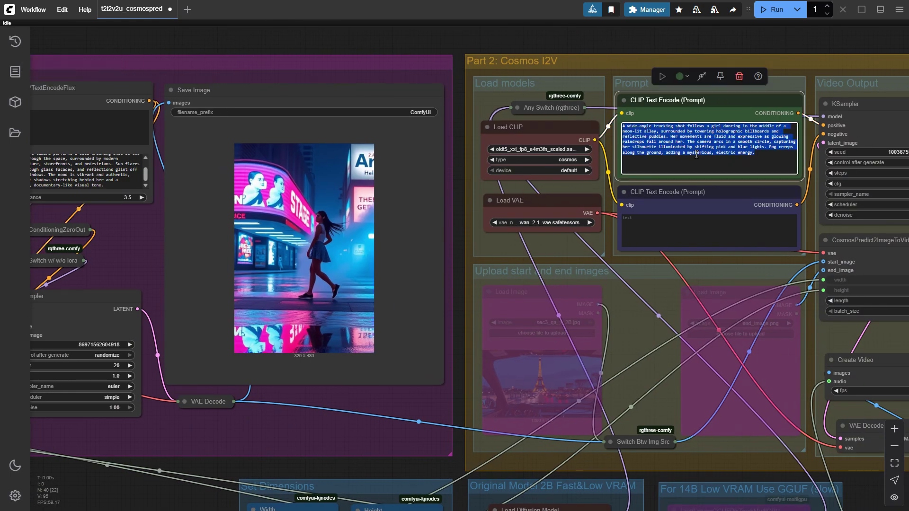
drag(575, 405, 548, 319)
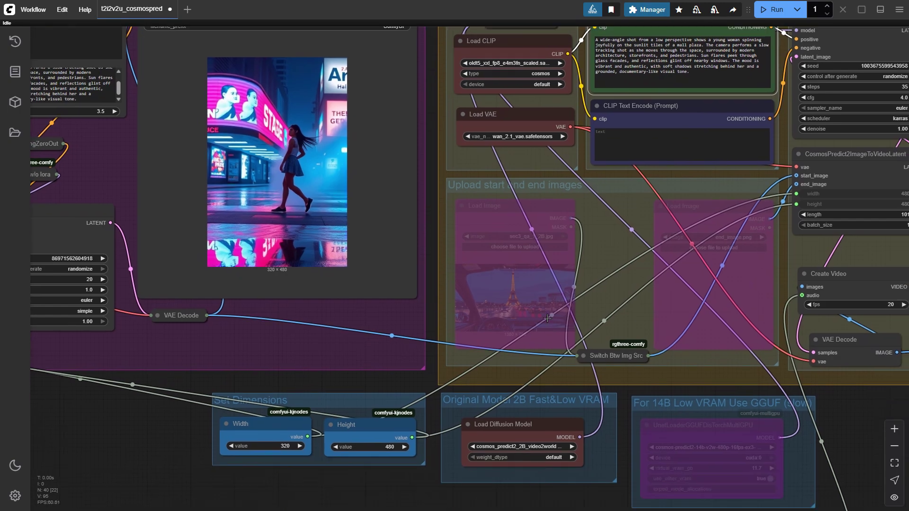
drag(614, 502, 576, 158)
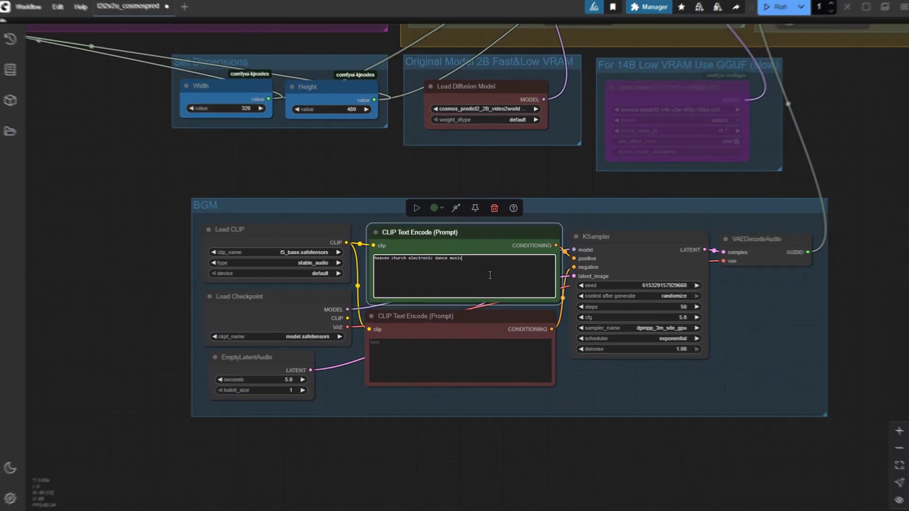